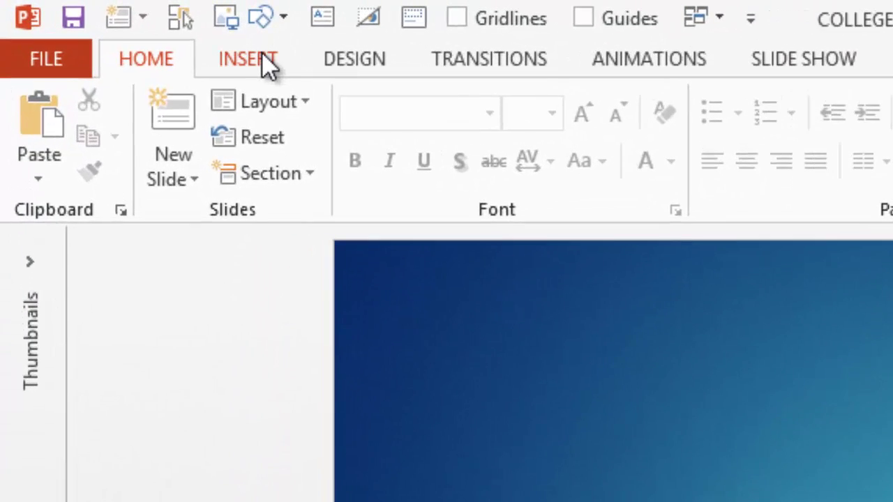
Draw a green rounded rectangle, about 3.8" wide by 2.03" tall, in the slide's upper left
left_click(179, 42)
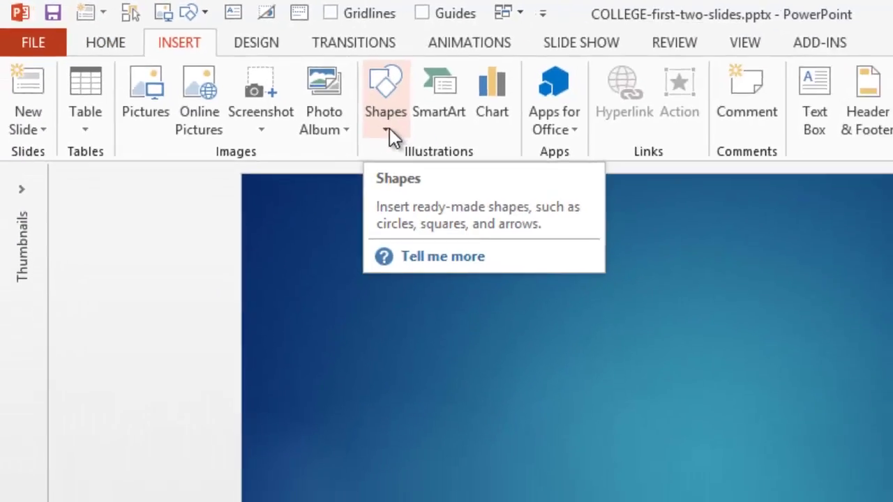
left_click(387, 125)
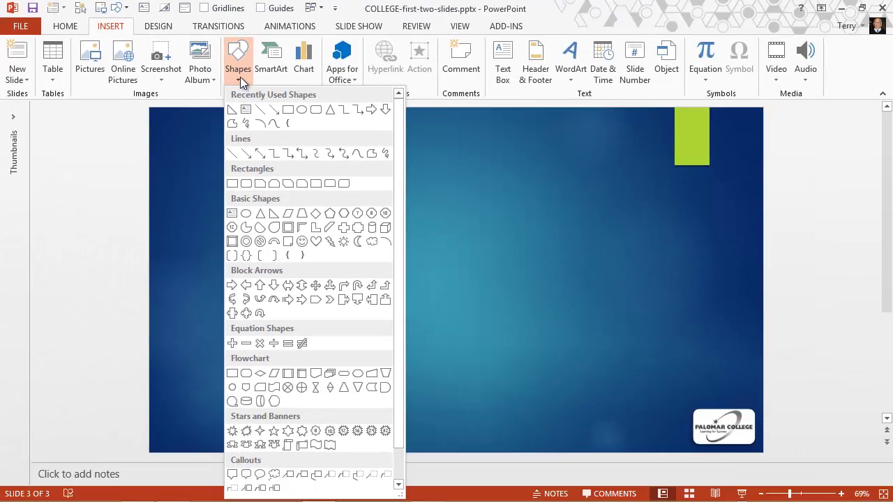
left_click(316, 111)
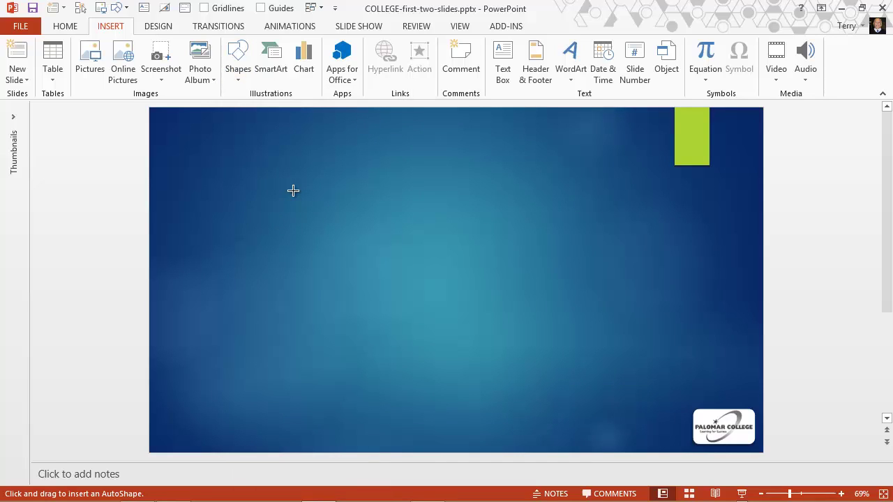
mouse_move(297, 190)
left_mouse_down()
mouse_move(462, 225)
mouse_move(453, 300)
mouse_move(471, 283)
left_mouse_up()
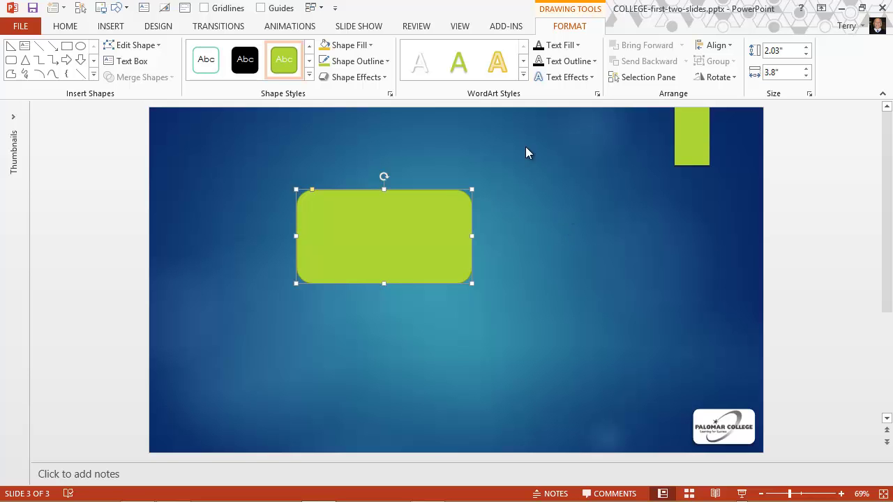
left_click(123, 31)
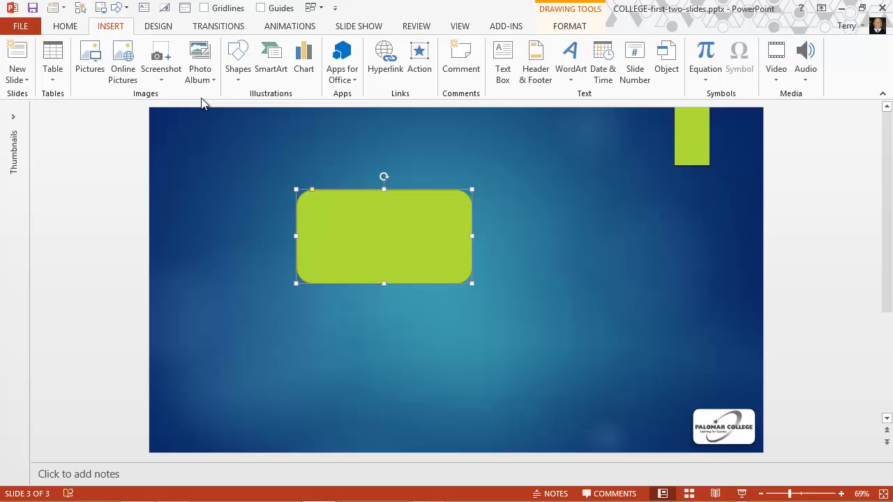
left_click(234, 81)
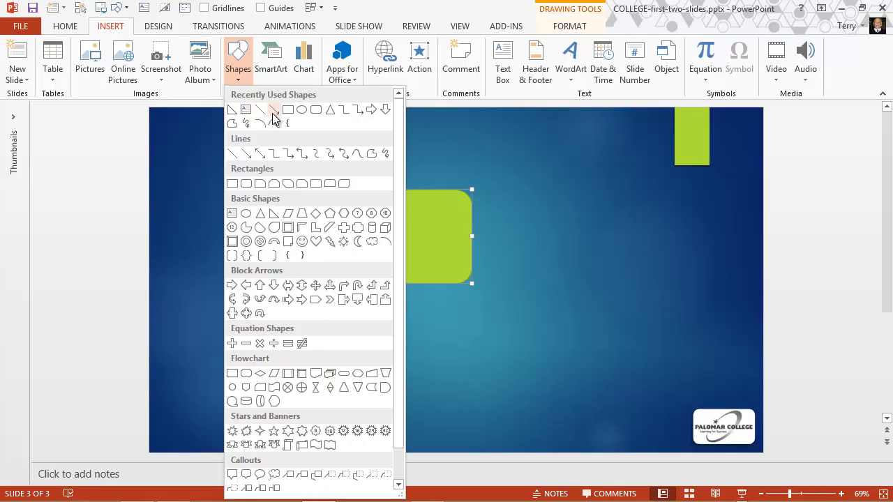
key("Escape")
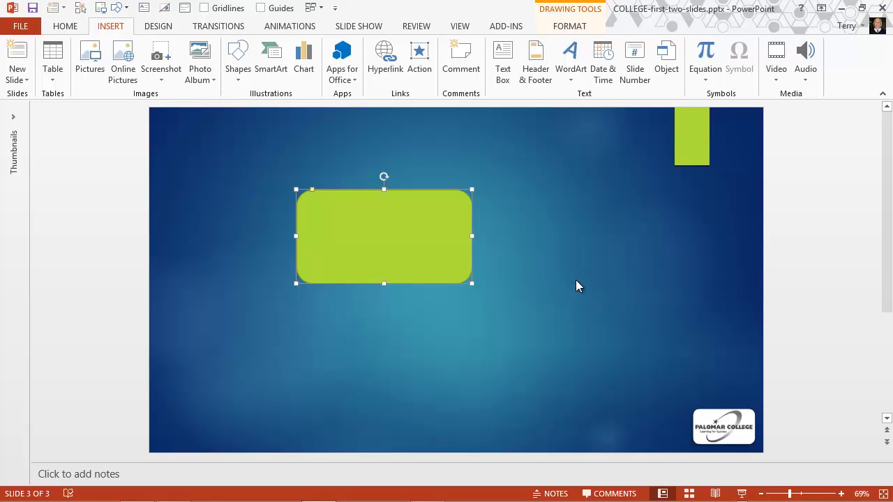
Type 'Label' inside the green rounded rectangle, then reselect the shape
type("La")
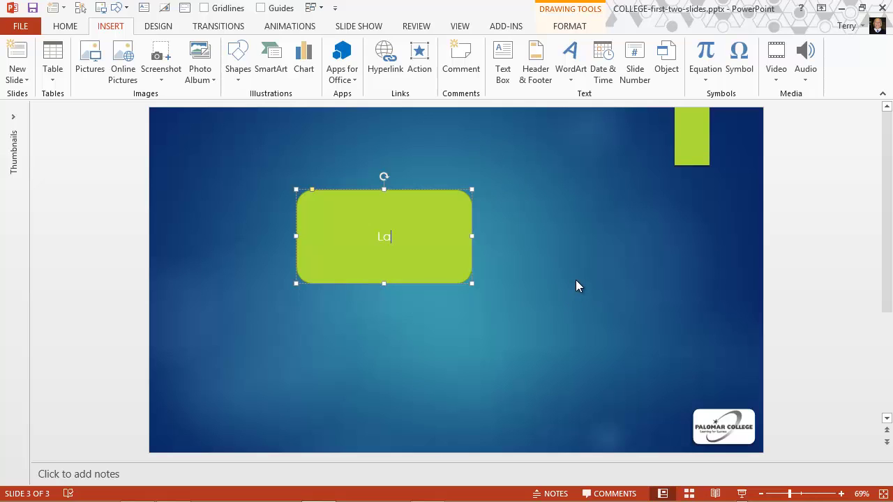
type("bel")
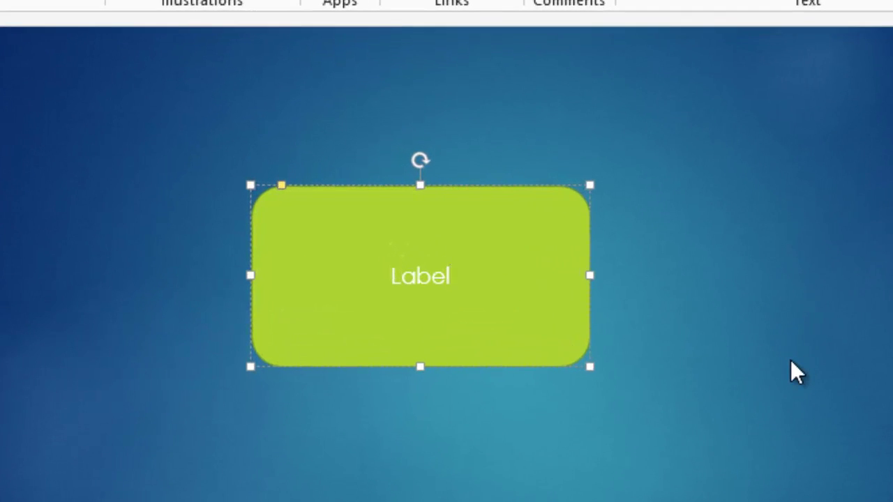
left_click(670, 317)
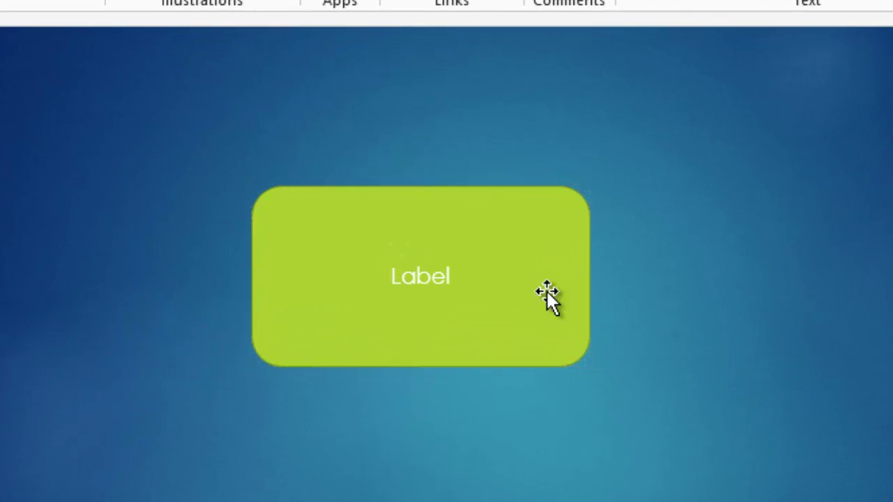
left_click(502, 291)
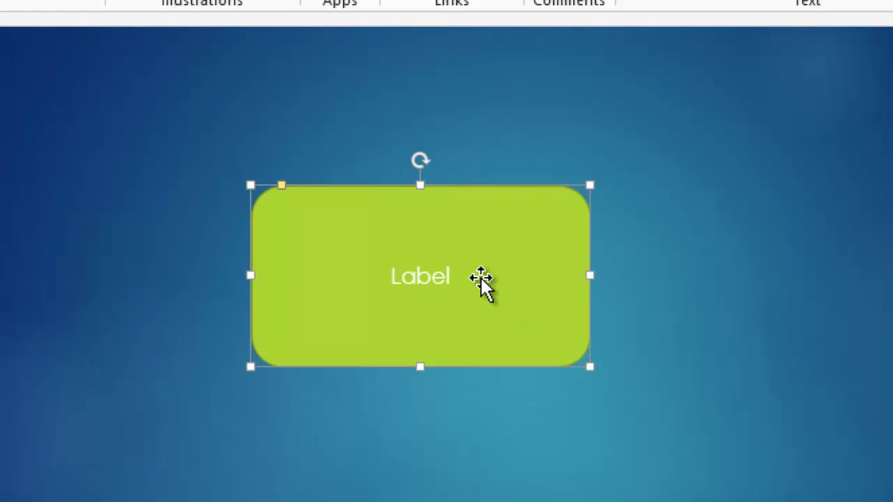
right_click(481, 277)
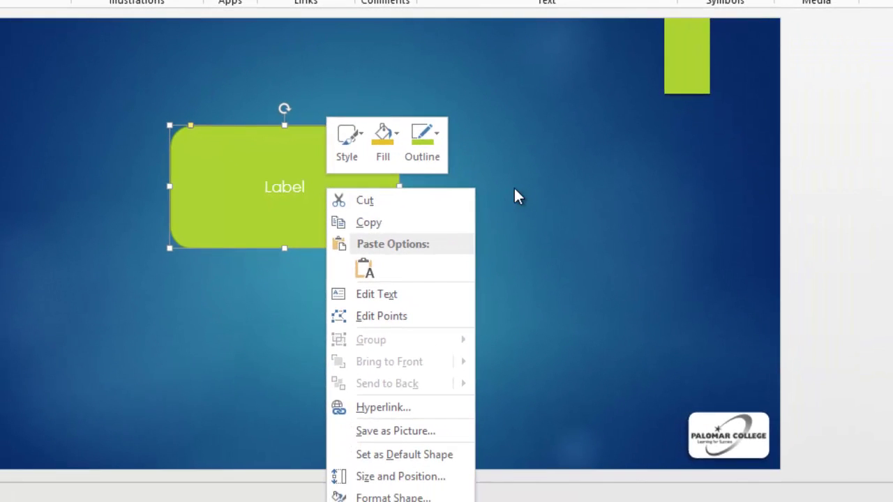
key("Escape")
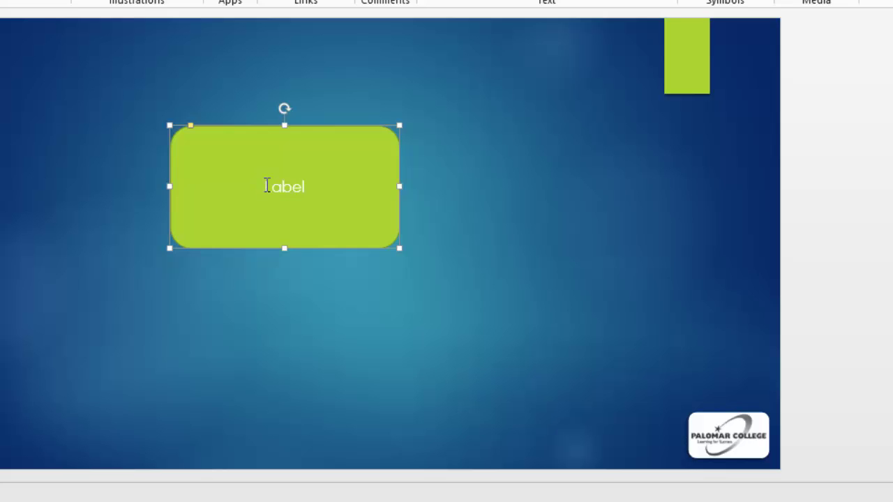
Make the Label text red, size 48 and centred in the rectangle
mouse_move(268, 187)
left_mouse_down()
mouse_move(305, 188)
mouse_move(284, 190)
left_mouse_up()
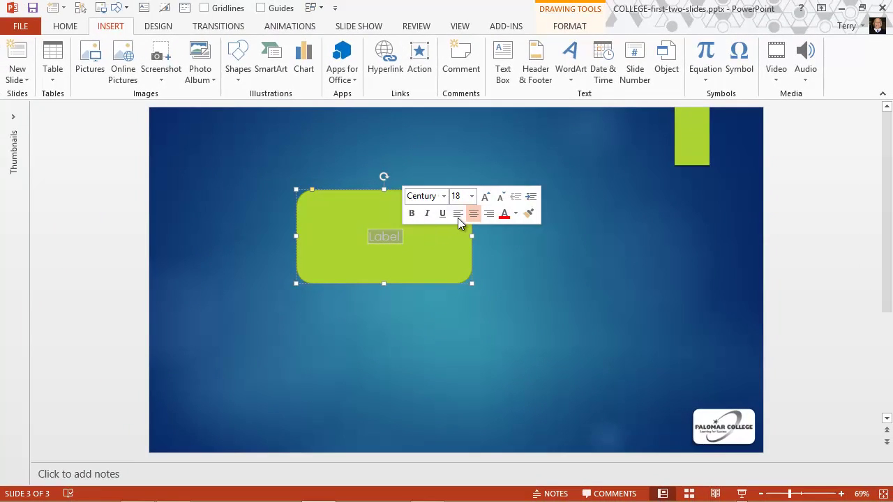
left_click(458, 213)
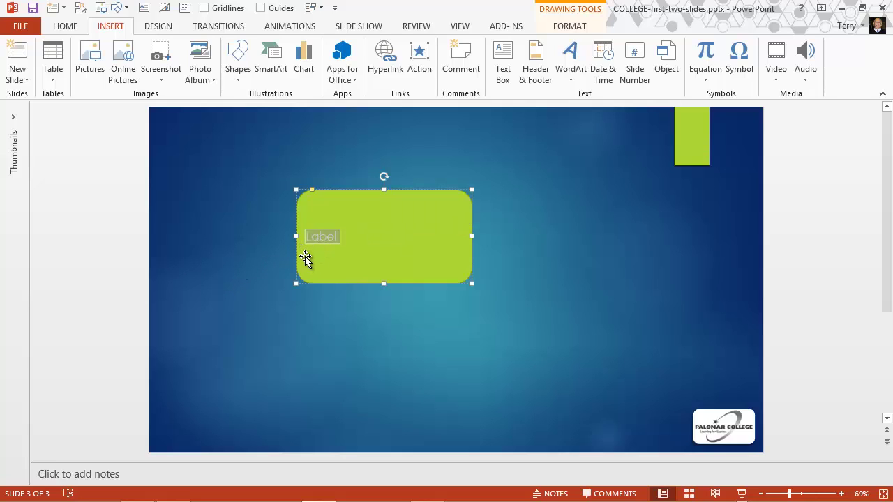
right_click(327, 240)
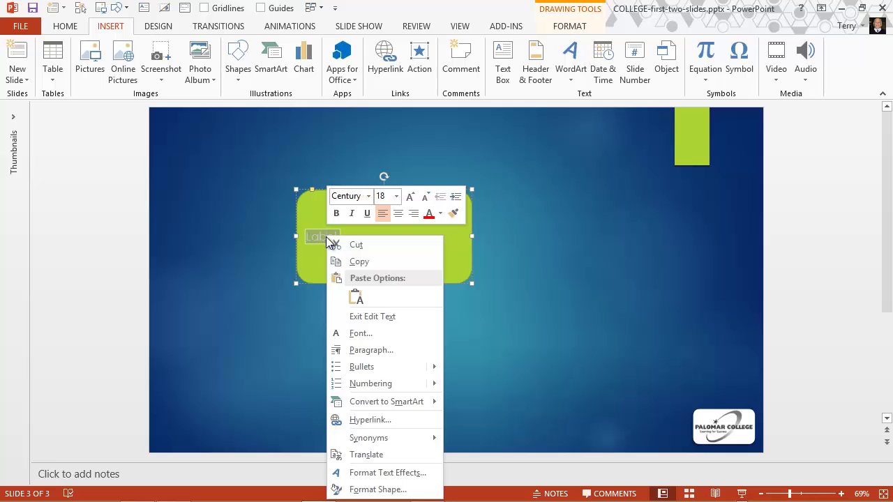
left_click(398, 214)
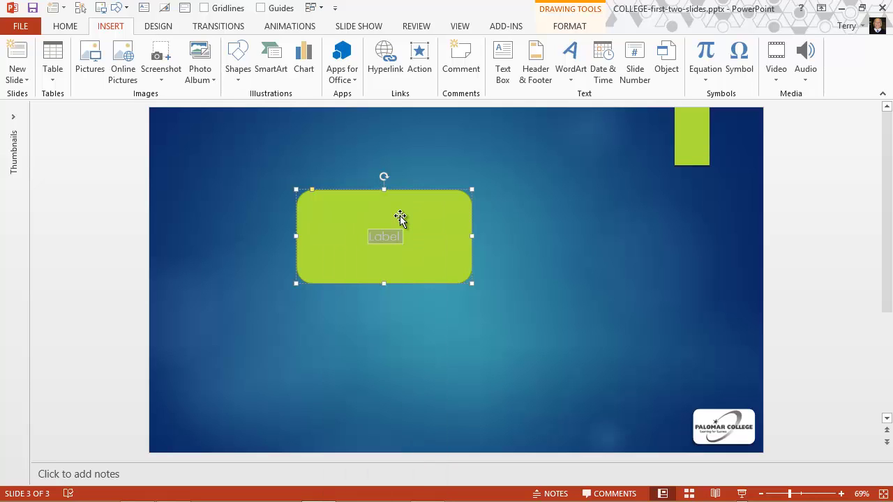
right_click(387, 238)
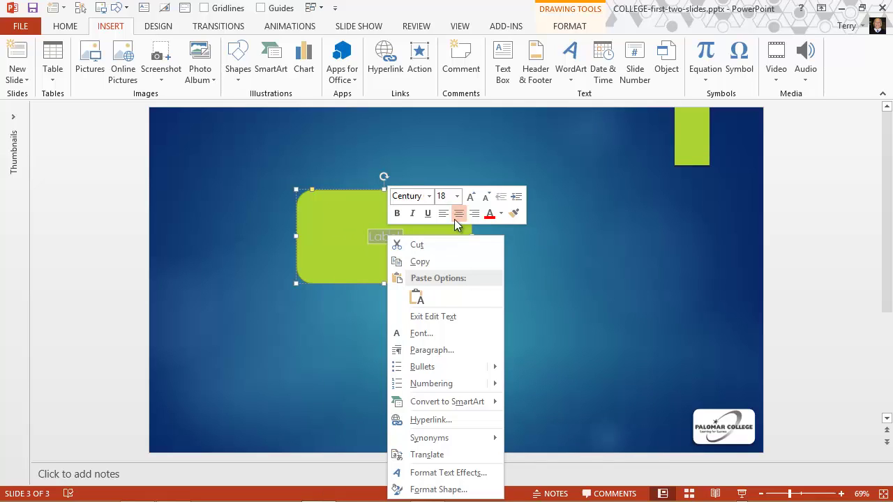
left_click(492, 214)
left_click(457, 196)
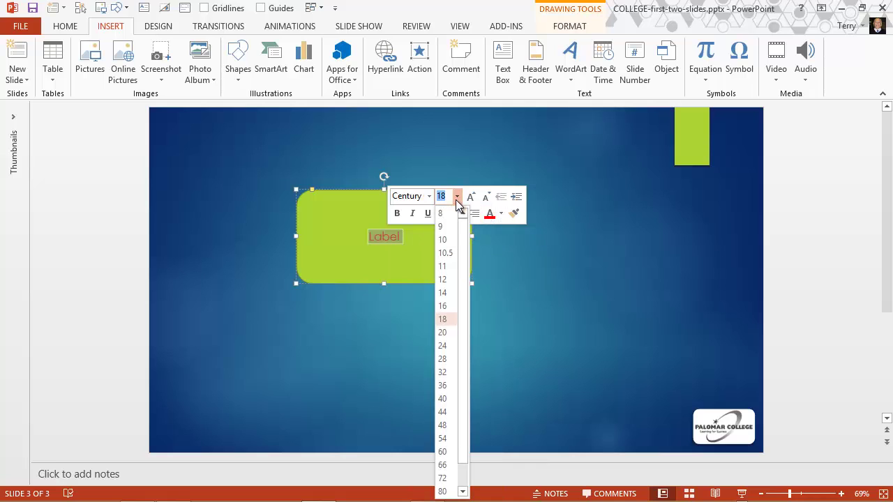
left_click(442, 425)
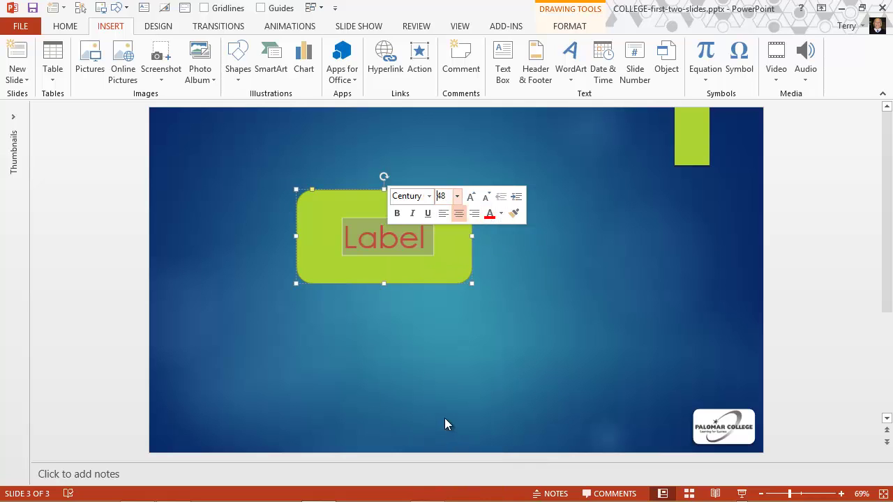
left_click(552, 269)
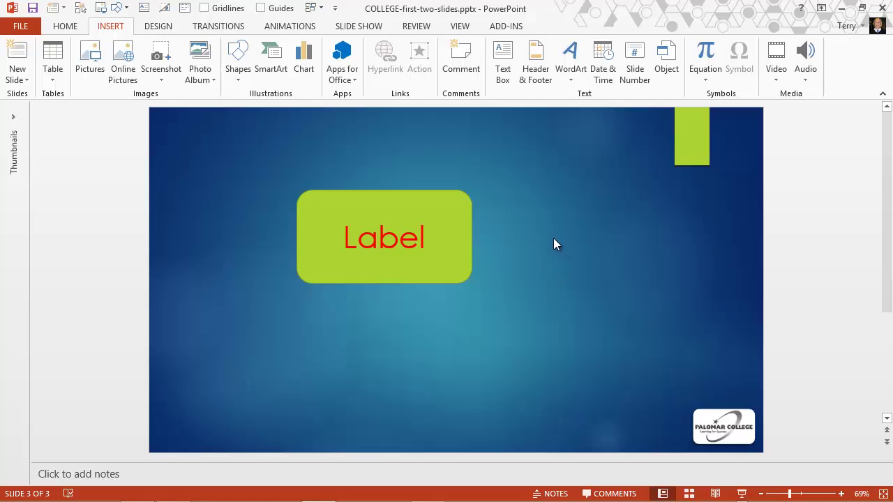
left_click(446, 241)
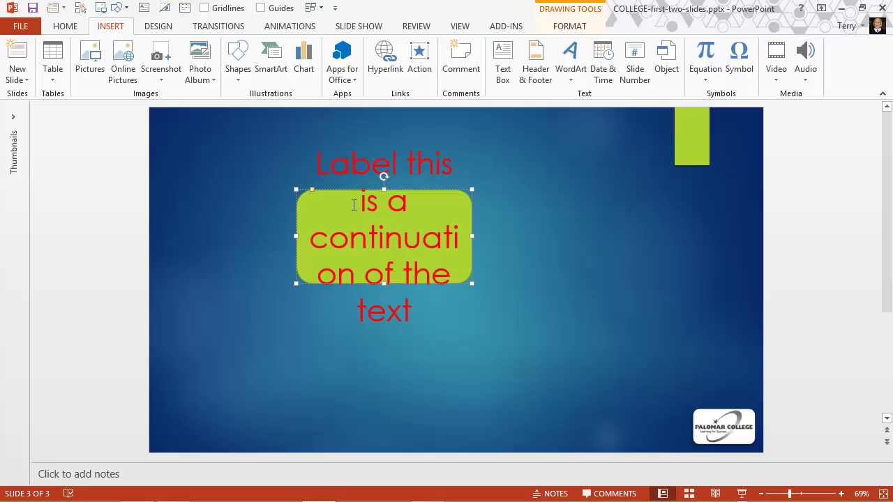
left_click_drag(362, 202, 416, 316)
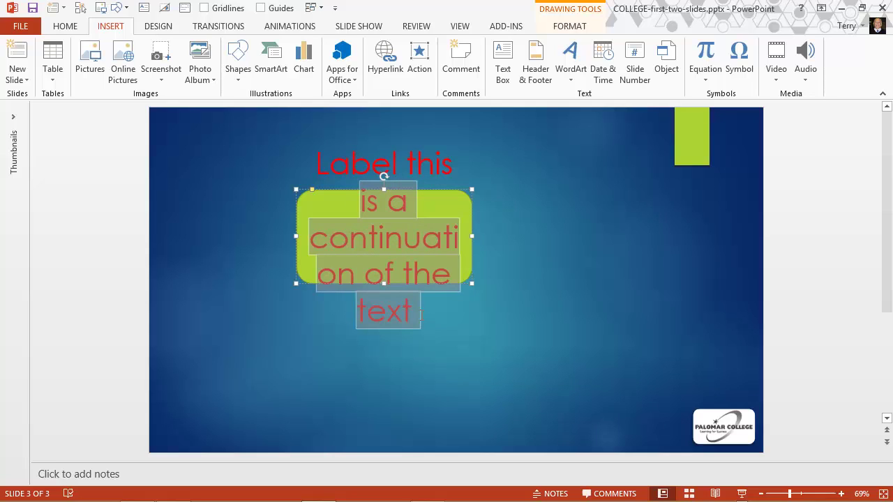
key("Delete")
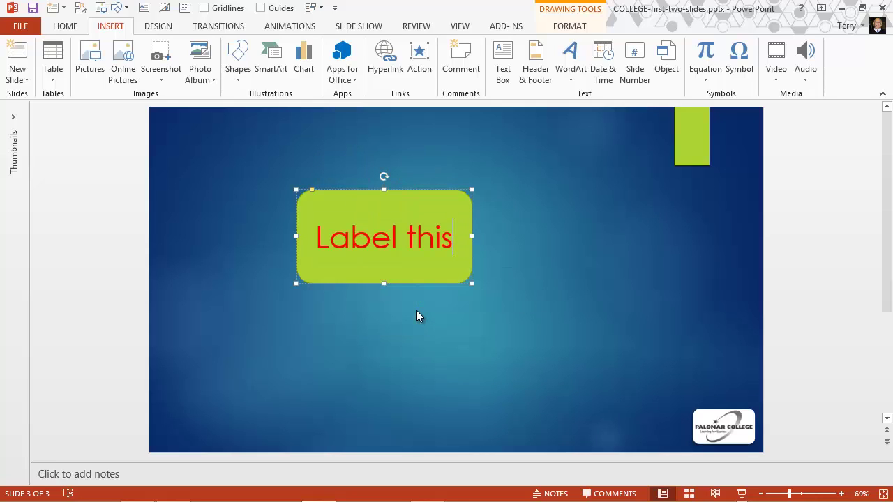
key("BackSpace")
key("BackSpace")
key("BackSpace")
key("BackSpace")
key("BackSpace")
key("BackSpace")
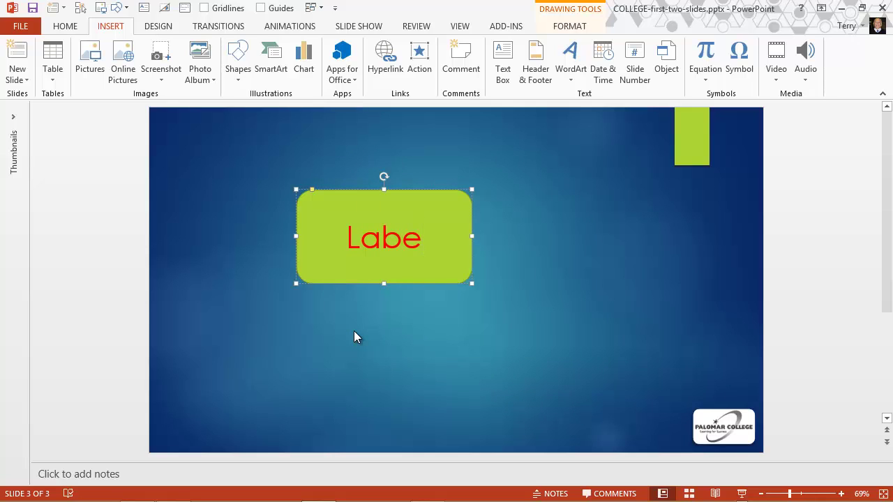
type("l")
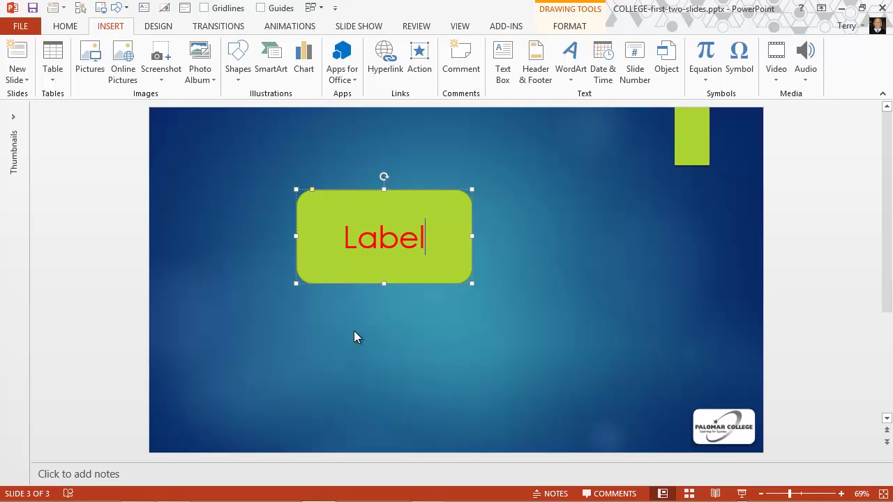
left_click(322, 189)
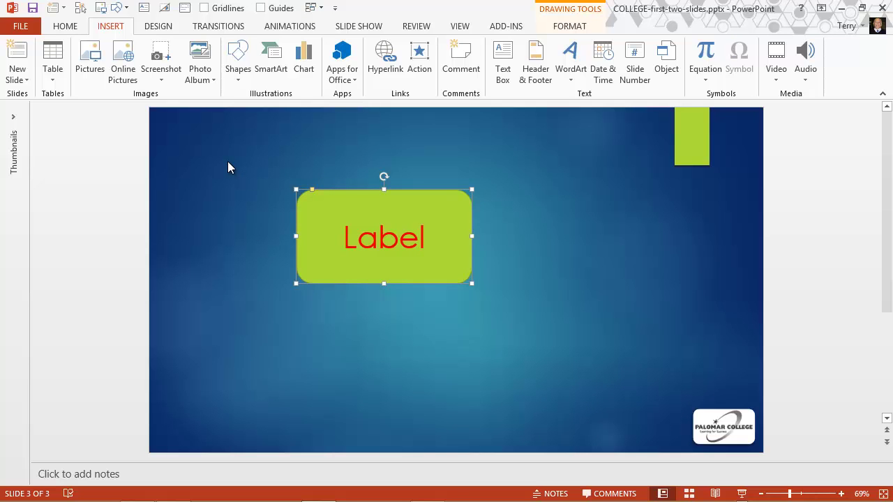
Delete the Label shape and pick the Continuous Block Process layout from SmartArt's Process category
key("Delete")
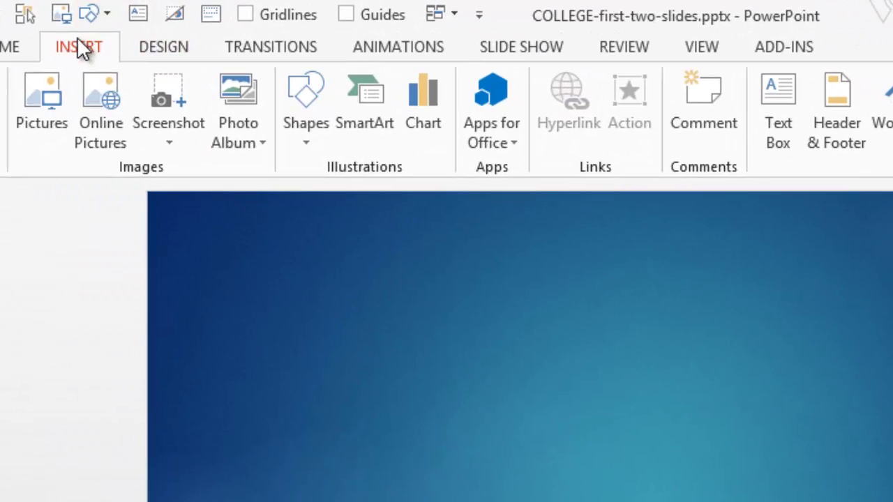
left_click(372, 113)
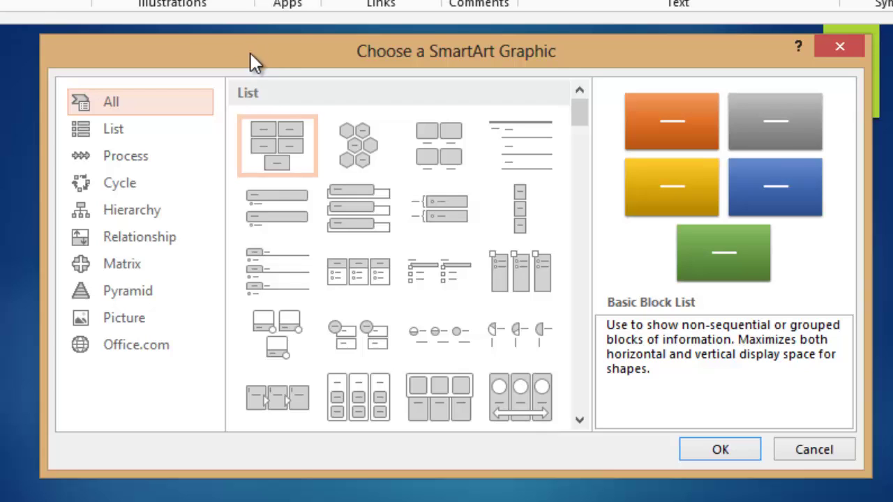
left_click(142, 165)
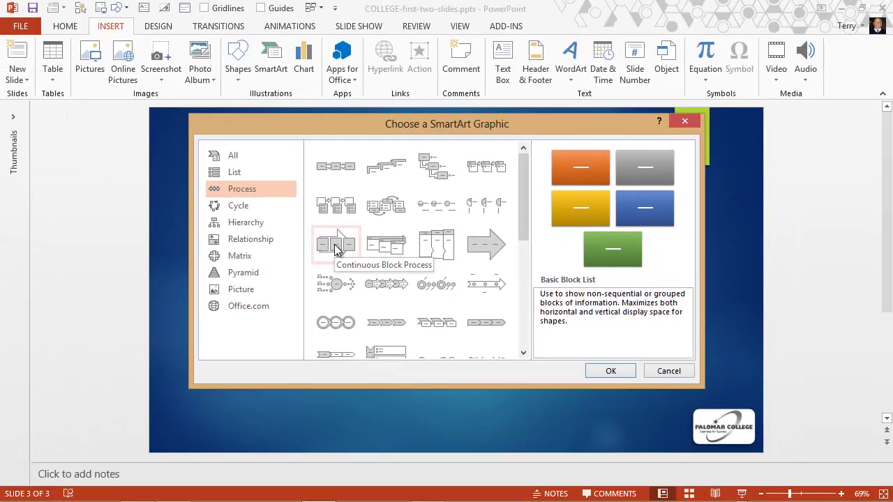
left_click(336, 247)
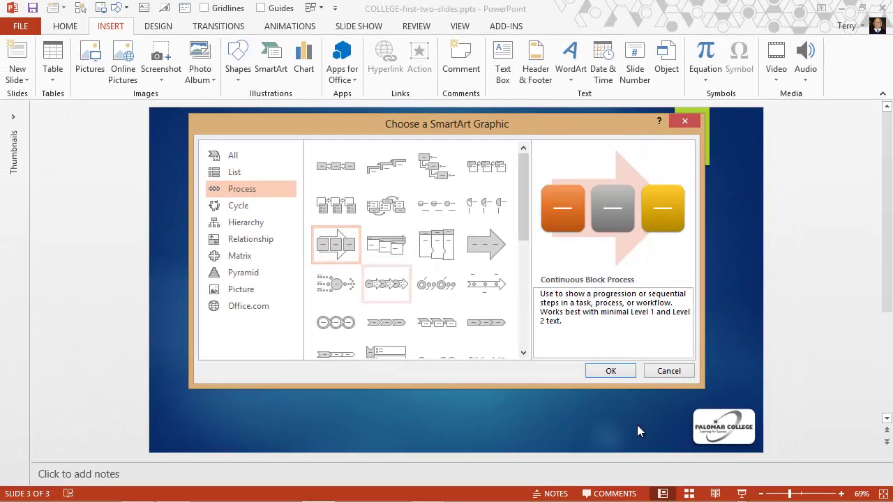
Insert the Continuous Block Process graphic and label its three blocks Step 1, Step 2 and Step 3
left_click(611, 373)
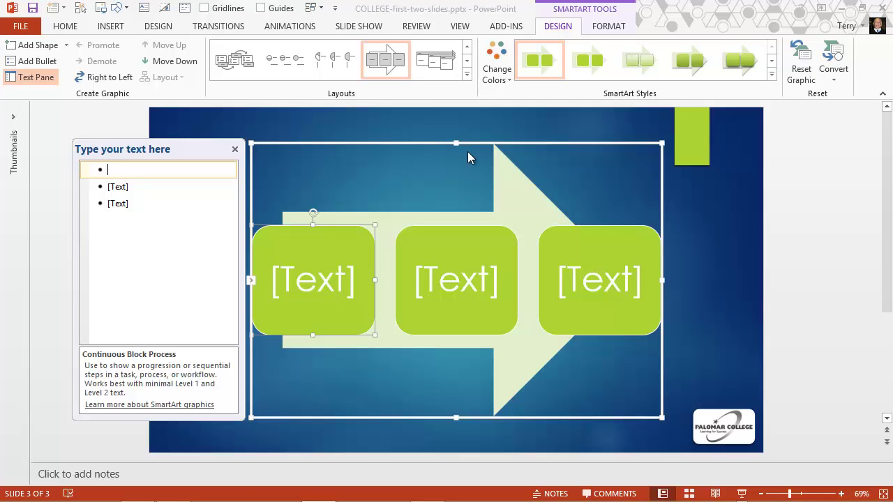
type("Step")
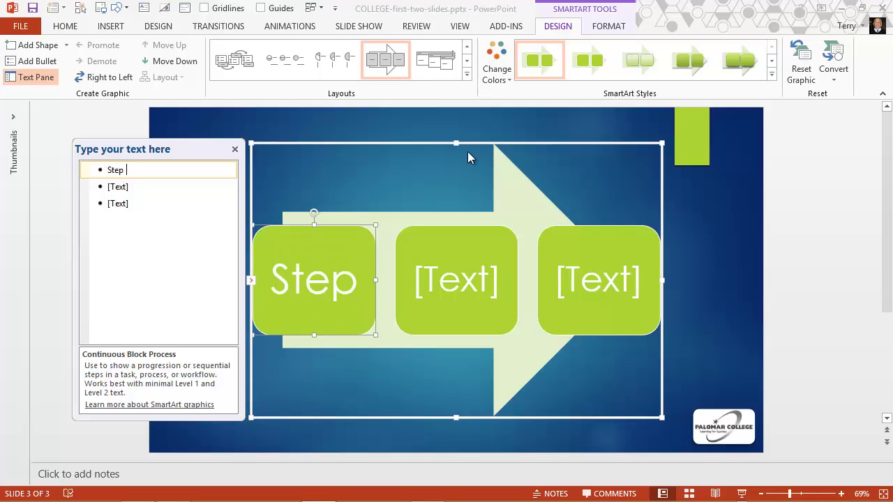
type(" 1")
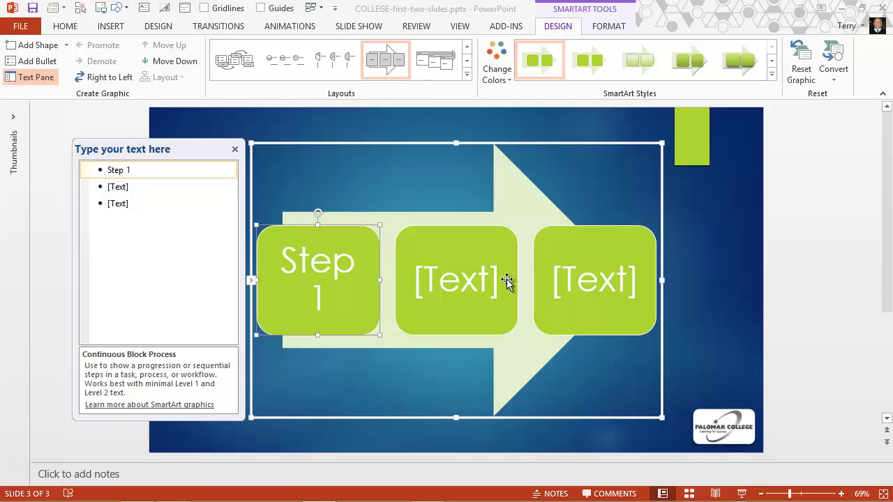
left_click(458, 279)
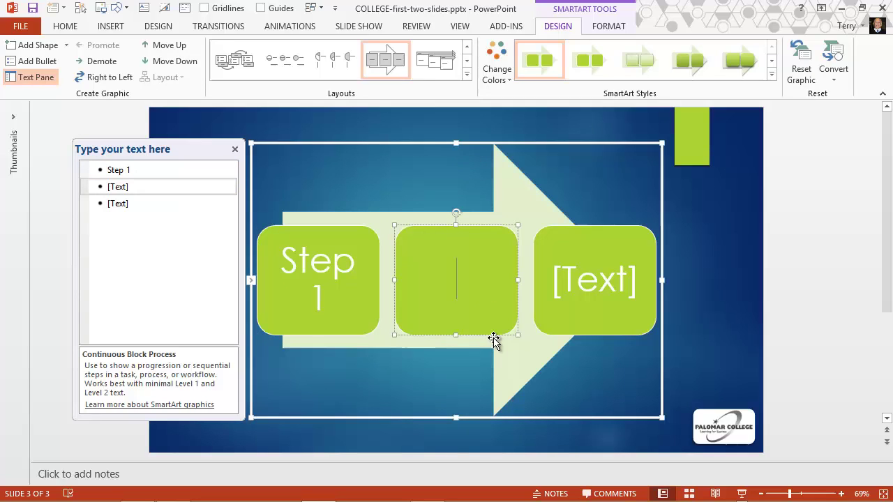
type("Step")
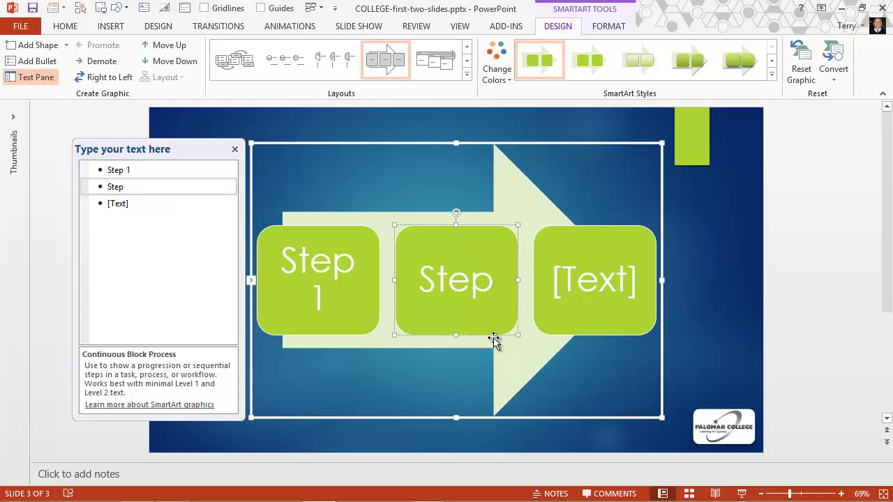
type(" 2")
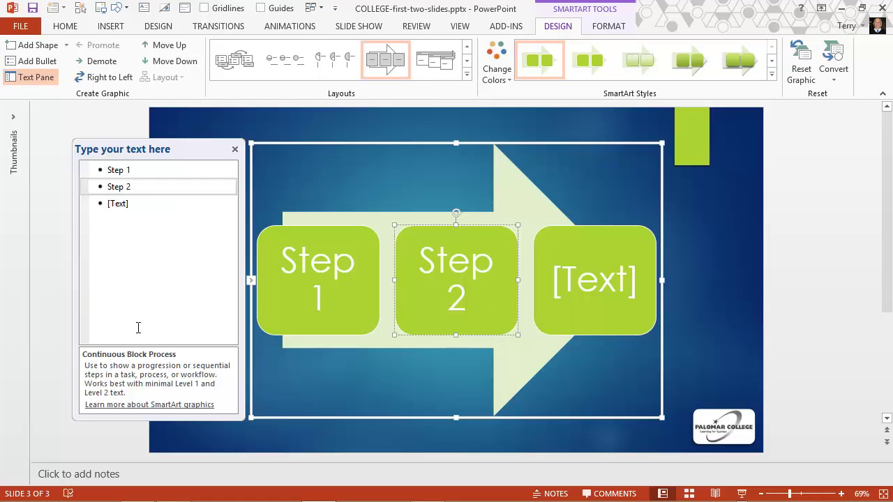
left_click(116, 203)
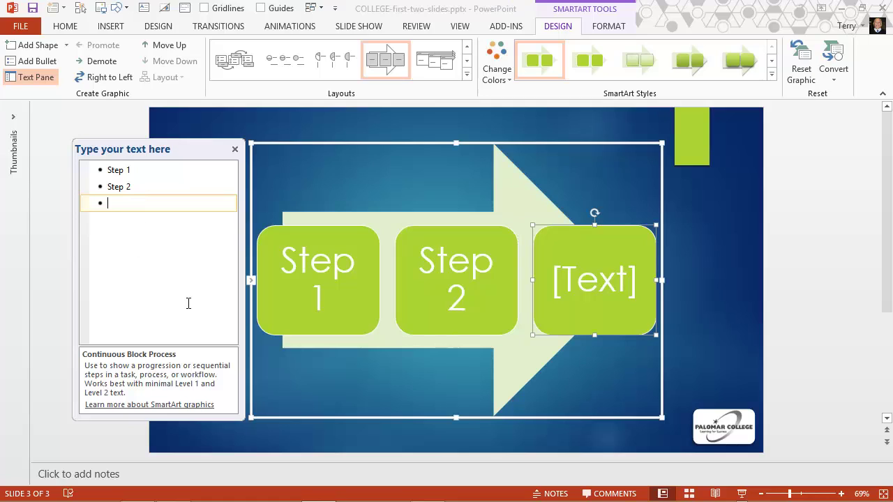
type("Step")
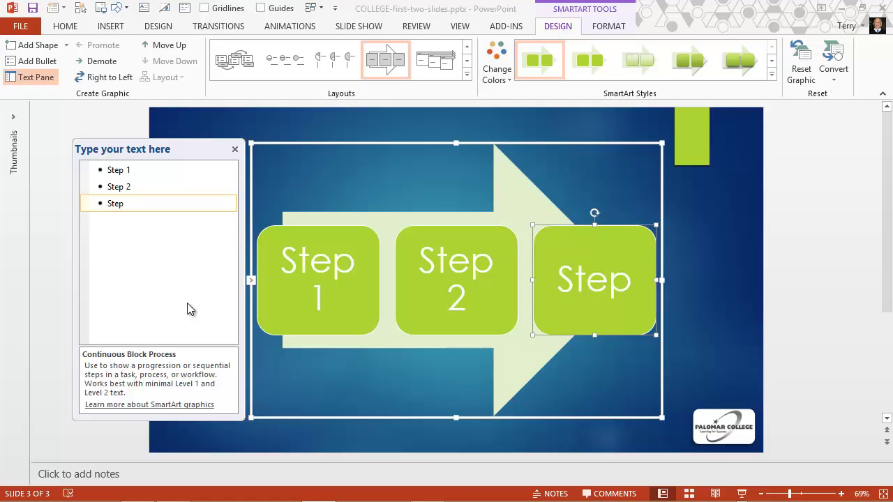
type(" 3")
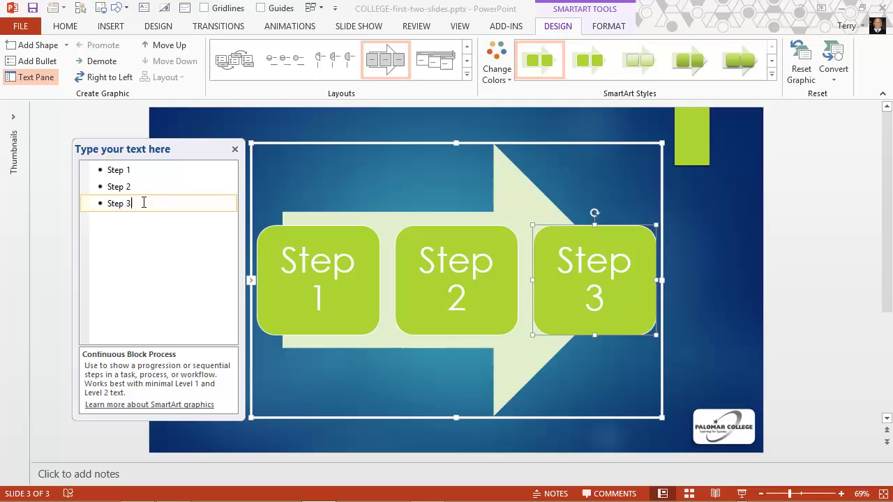
Add a fourth block 'Step 4' and a fifth block reading 'This is a piece of SmartArt'
key("Return")
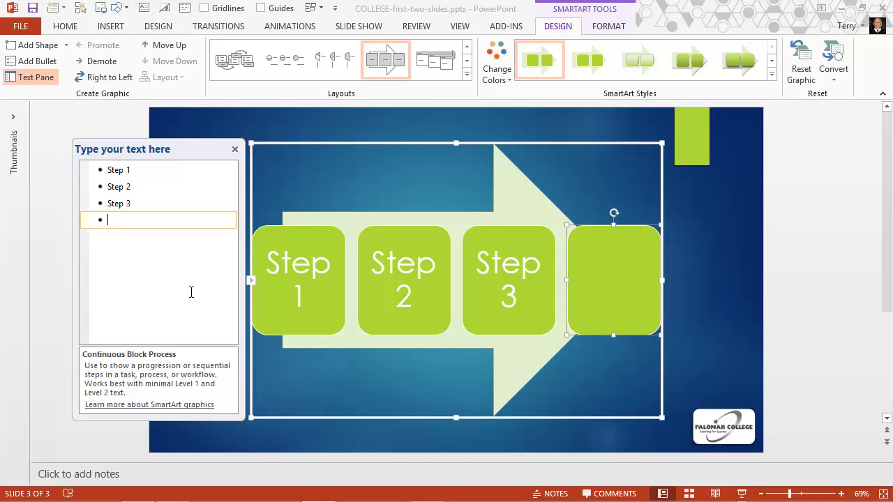
type("Step")
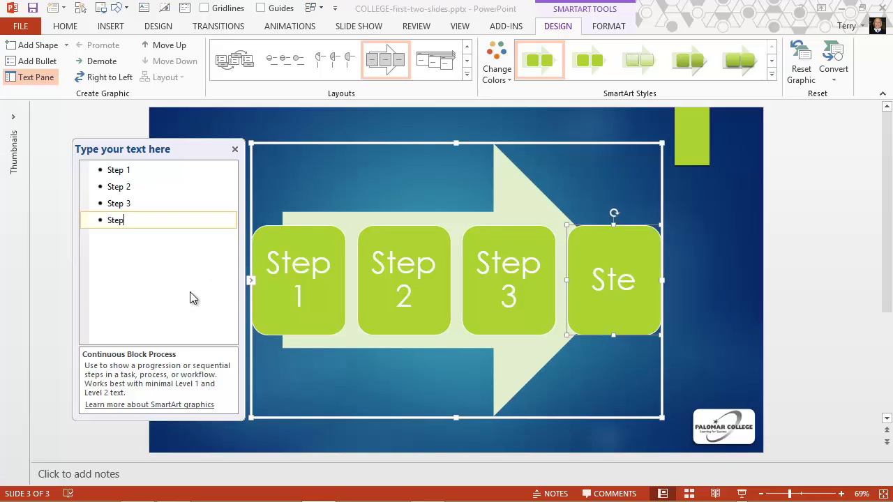
type(" 4")
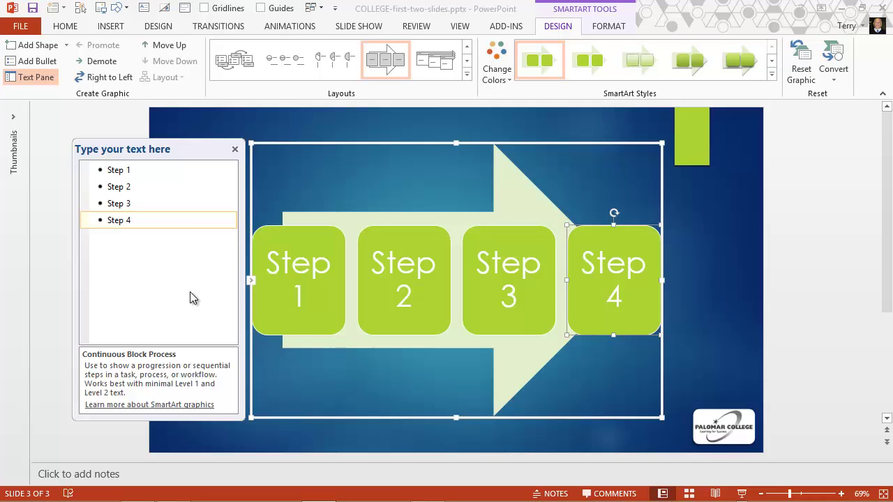
key("Return")
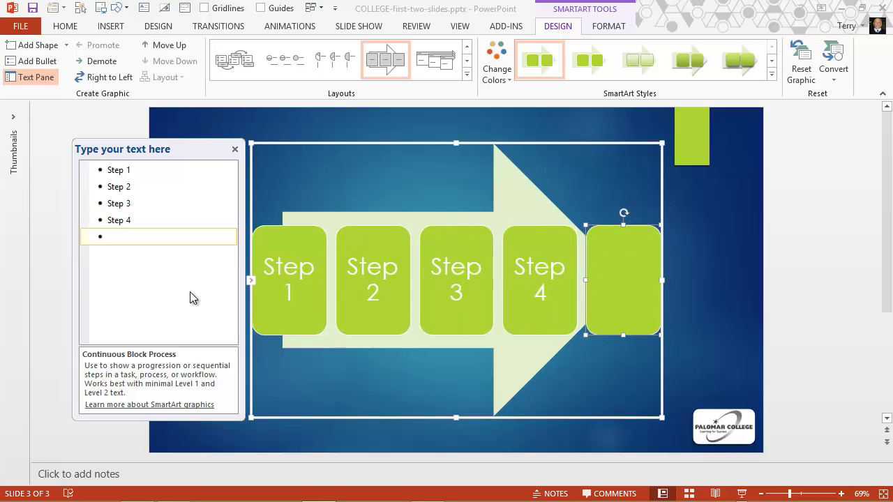
type("This is a piece of SmartArt")
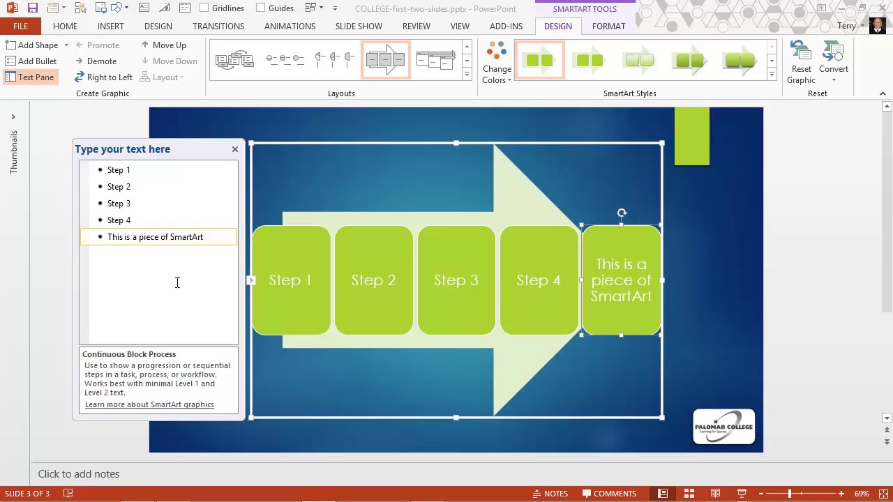
Delete the fifth block and Step 4 in the text pane, leaving Step 1 to Step 3
left_click_drag(206, 236, 106, 236)
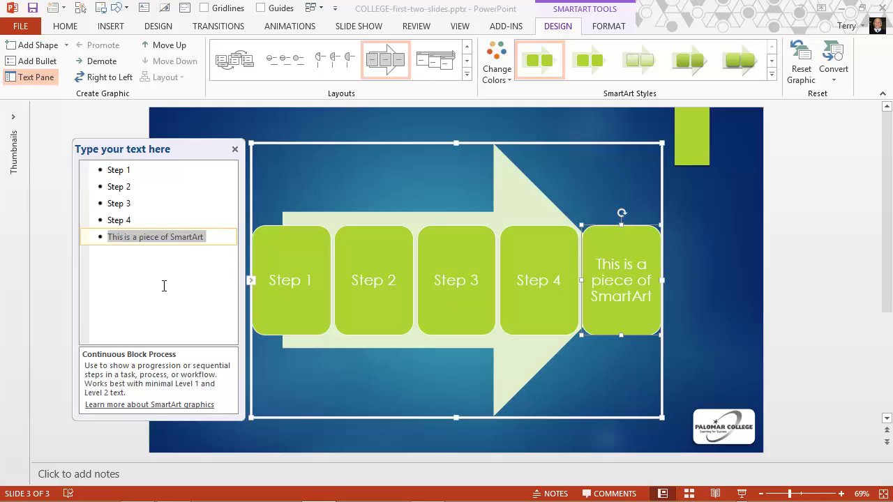
key("BackSpace")
key("BackSpace")
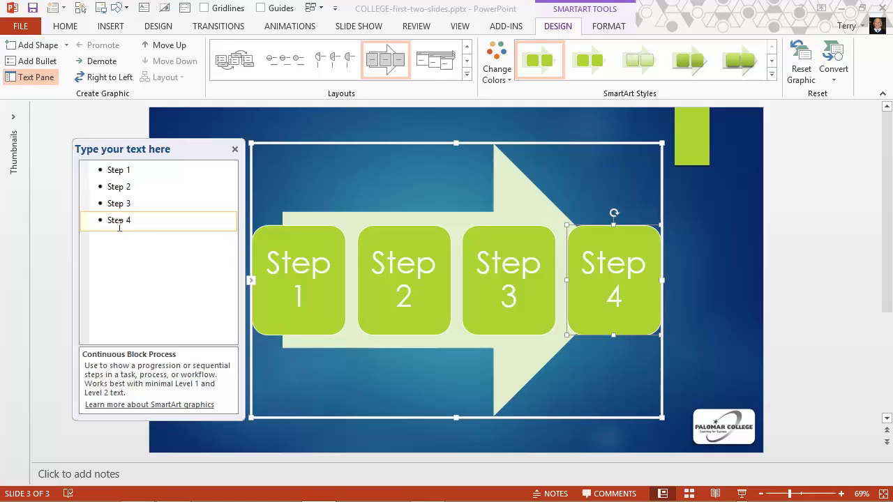
triple_click(143, 221)
key("BackSpace")
key("BackSpace")
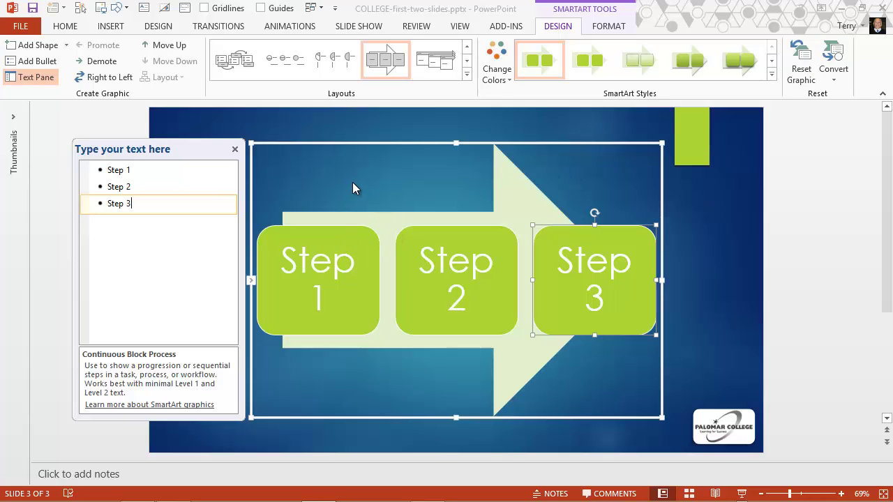
left_click(500, 81)
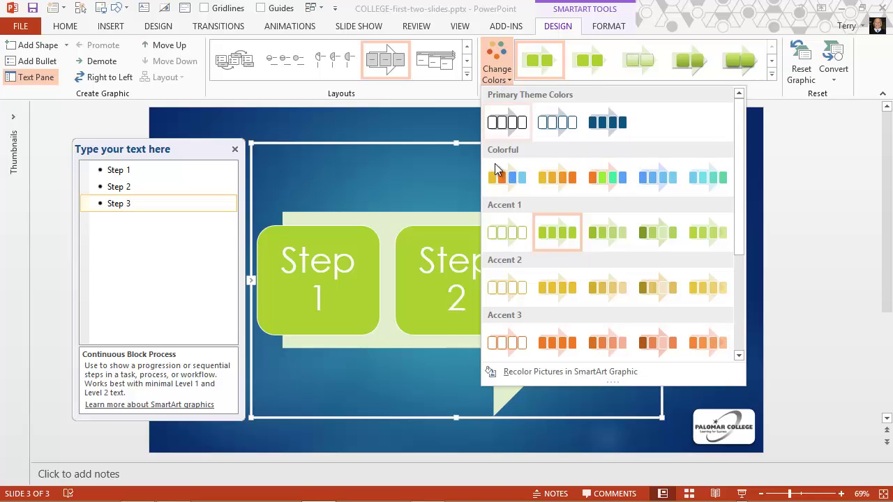
Apply Colorful - Accent Colors and a translucent 3-D SmartArt style to the Step blocks
left_click(499, 172)
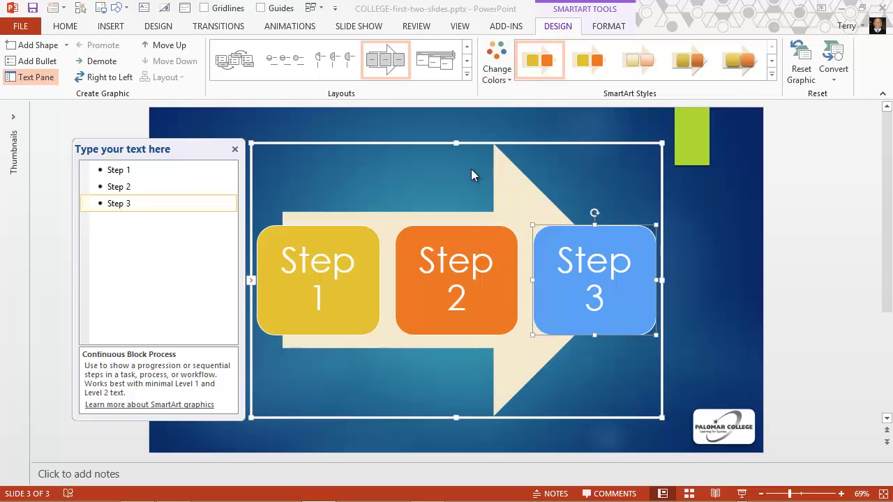
left_click(771, 73)
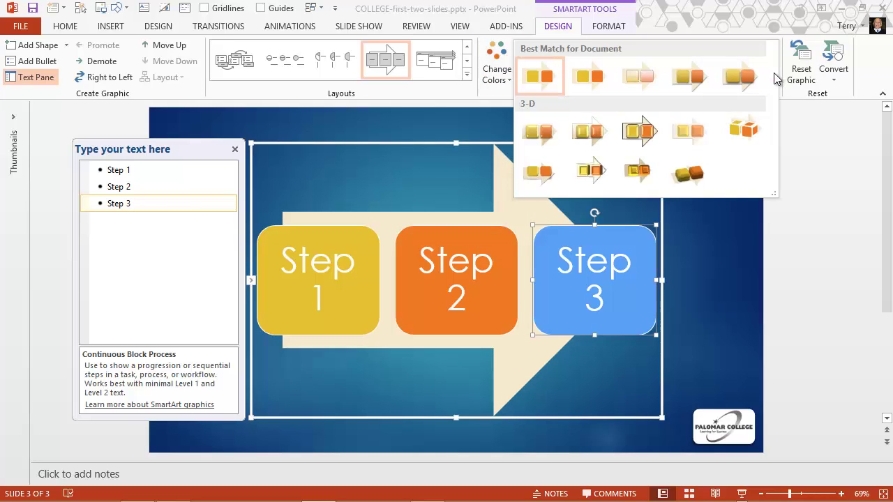
left_click(689, 127)
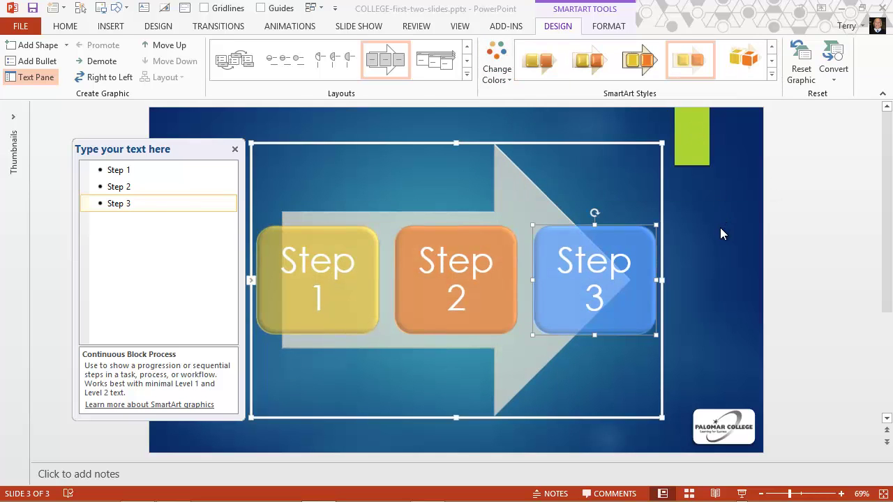
left_click(719, 272)
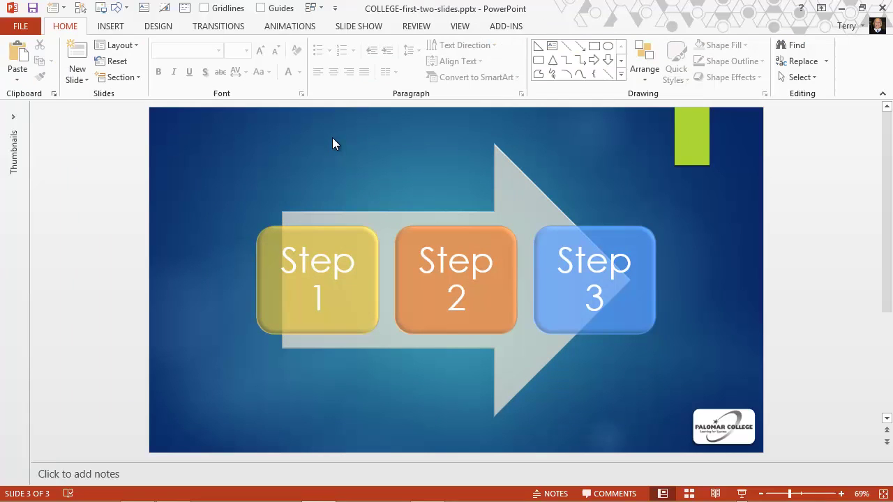